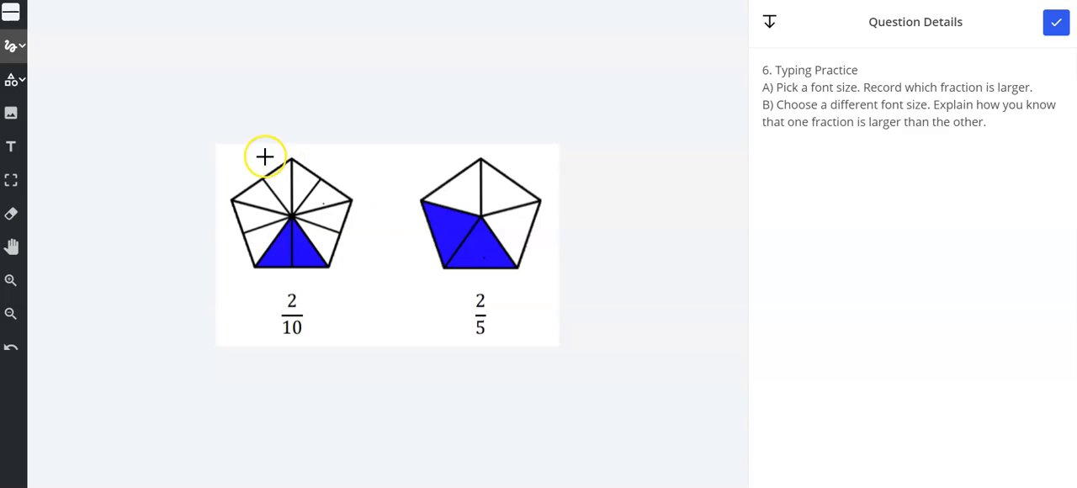
Add the text "2/5 is larger than 2/10." on two lines in the blank area above the fraction picture
click(12, 146)
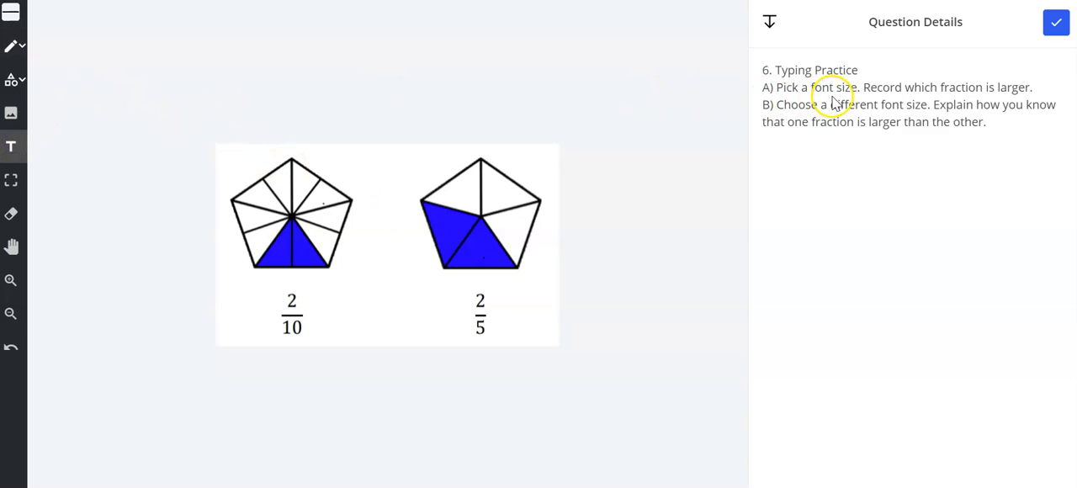
click(11, 15)
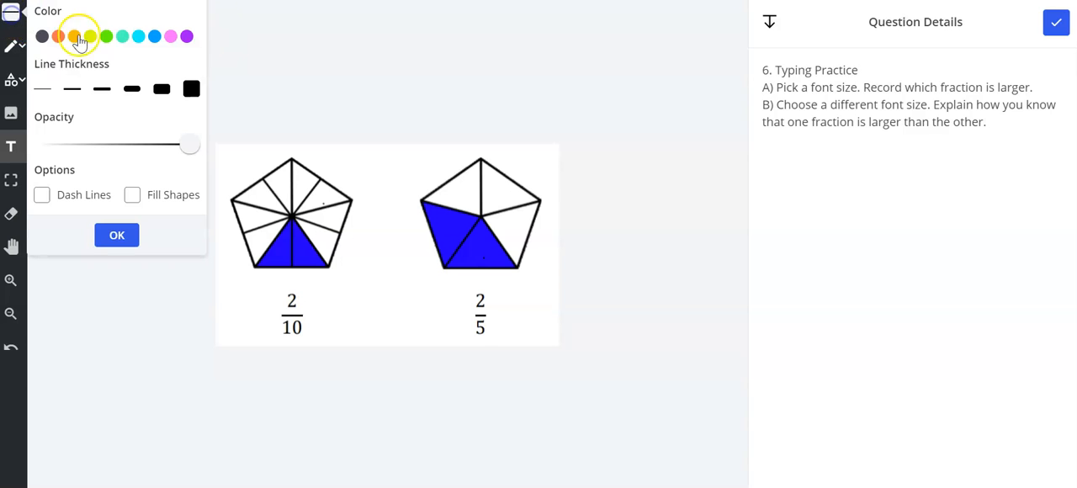
click(103, 90)
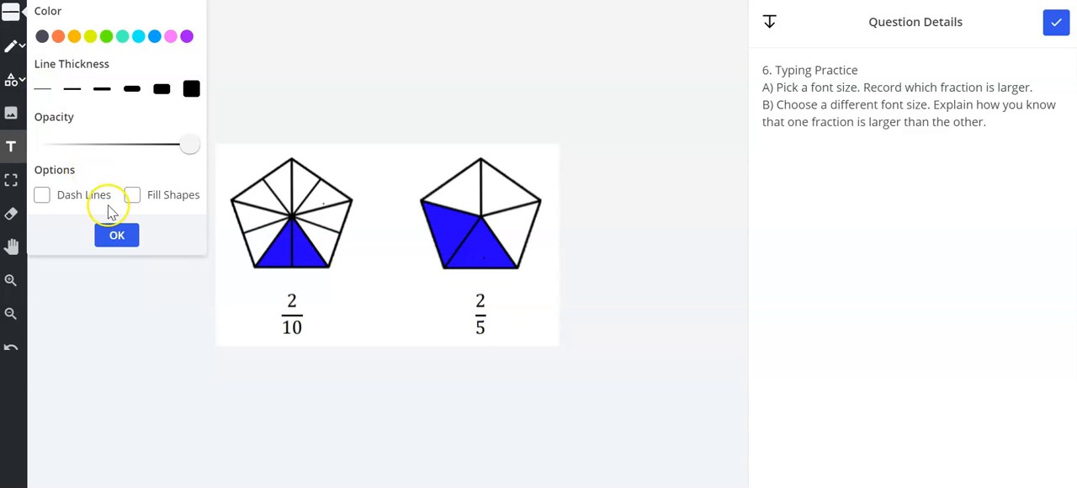
click(116, 234)
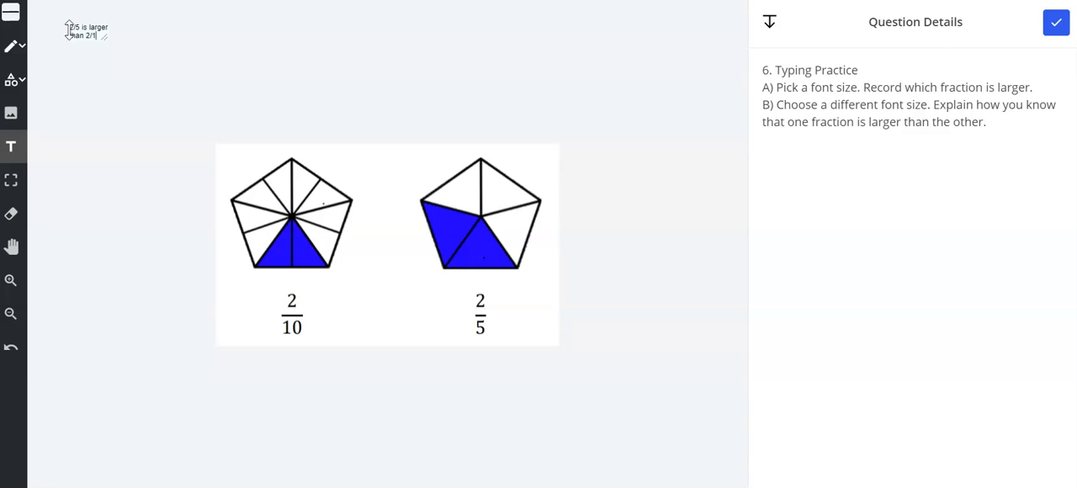
click(107, 106)
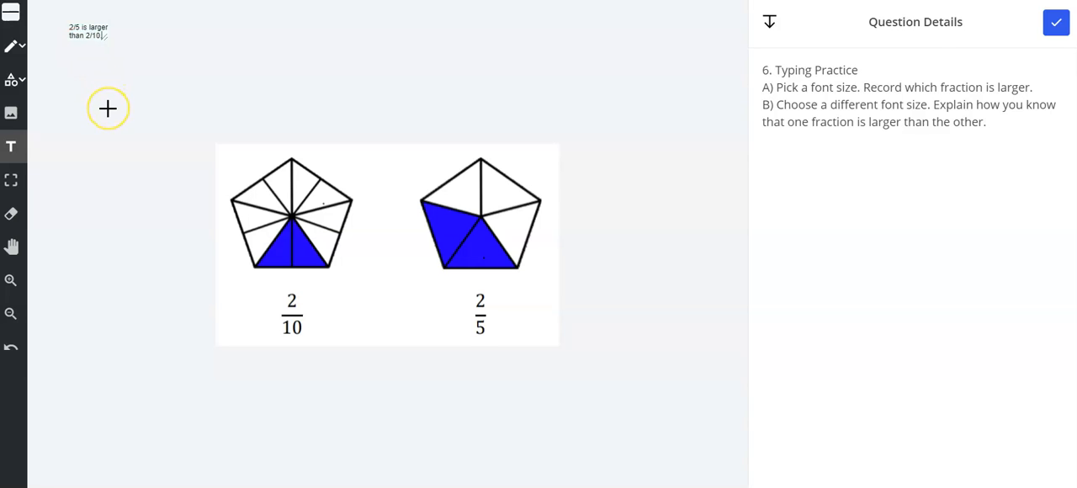
Enlarge the "2/5 is larger than 2/10." text several times over and position it above the tenths pentagon
click(11, 180)
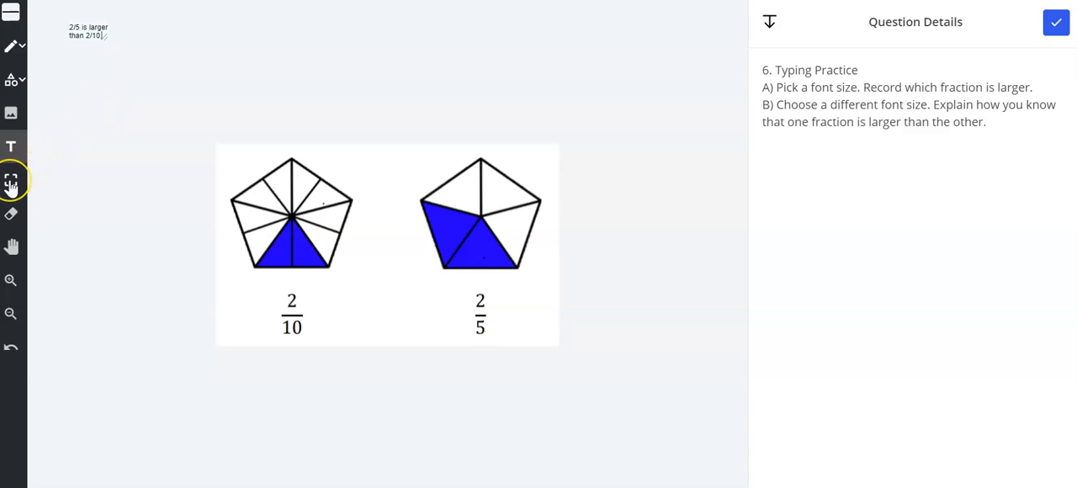
click(89, 40)
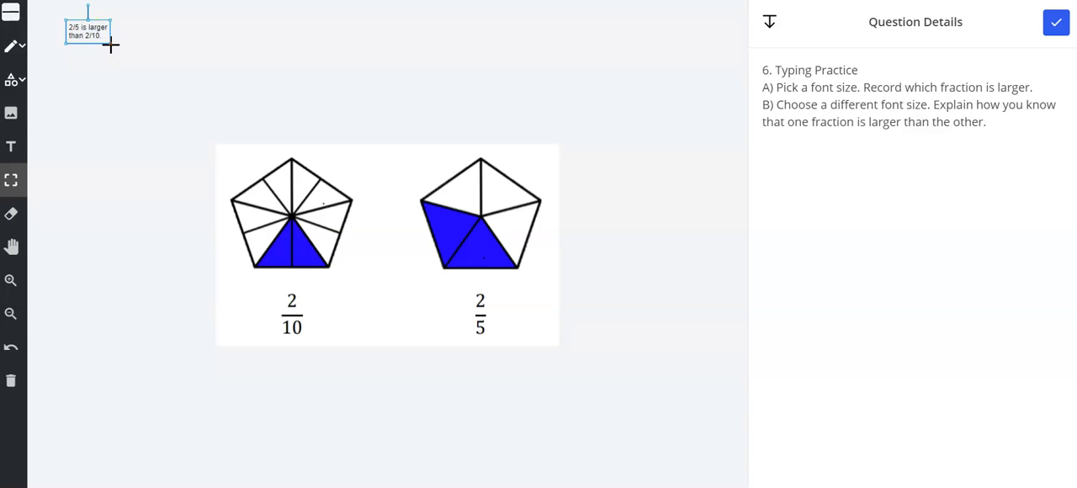
drag(109, 44, 149, 73)
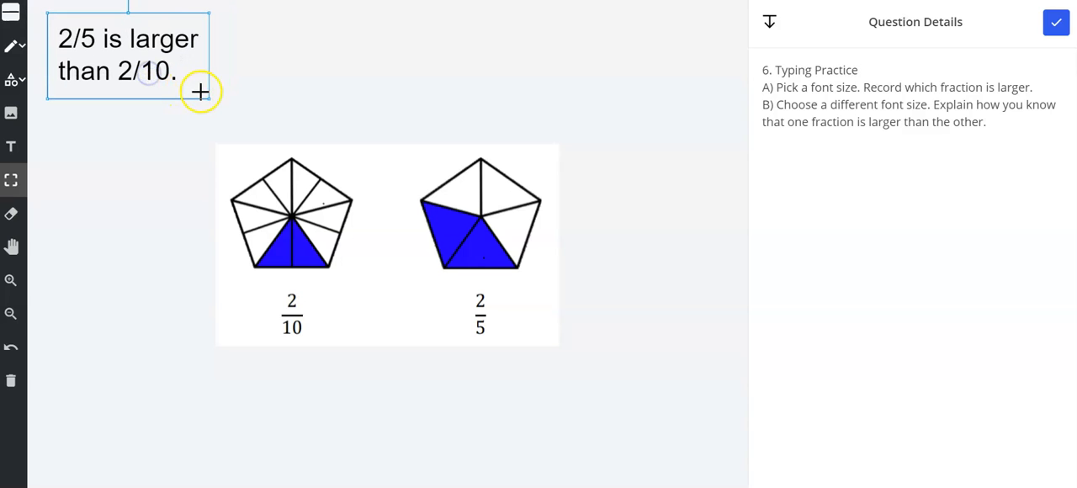
drag(205, 98, 220, 107)
drag(168, 88, 196, 94)
click(130, 163)
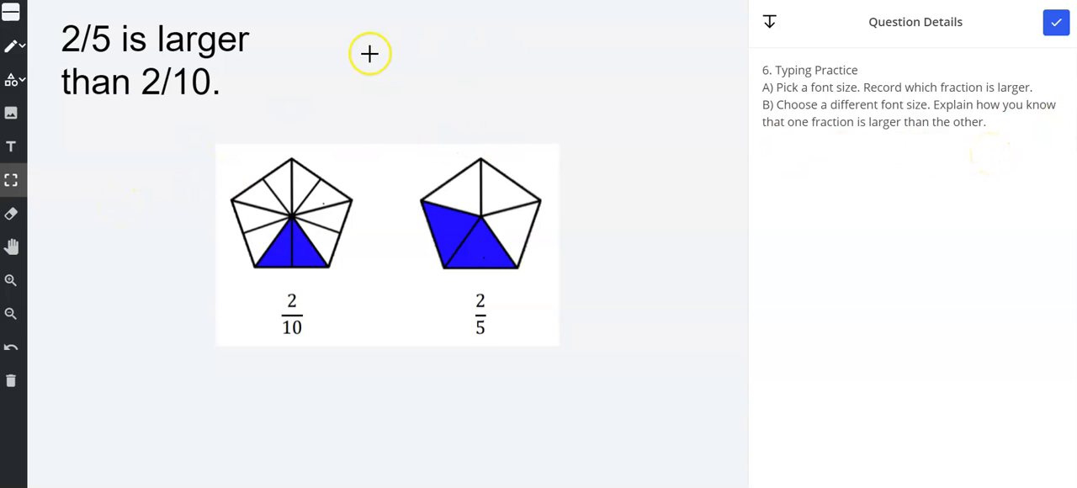
Draw freehand arrows to one shaded piece of each pentagon and label them 1/10 and 1/5
click(18, 52)
click(25, 88)
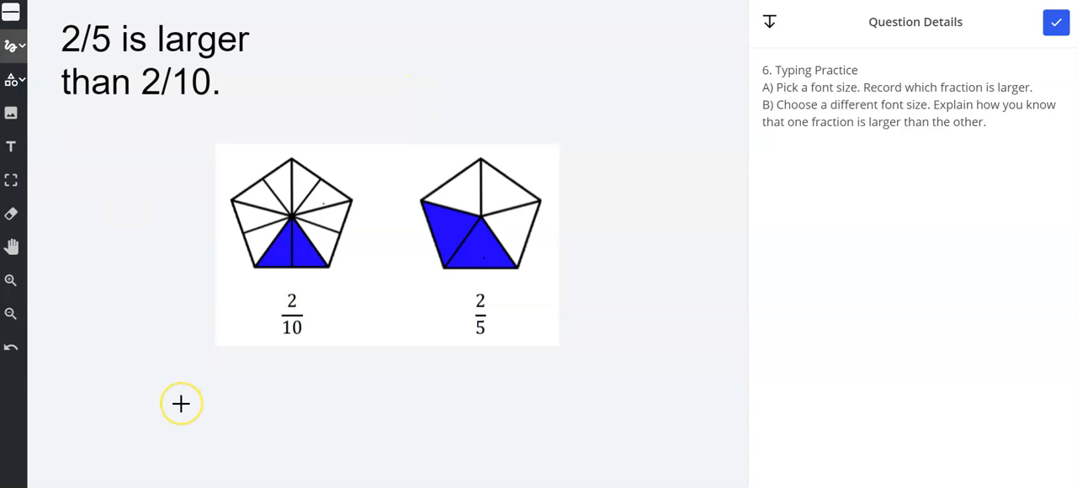
drag(364, 353, 315, 266)
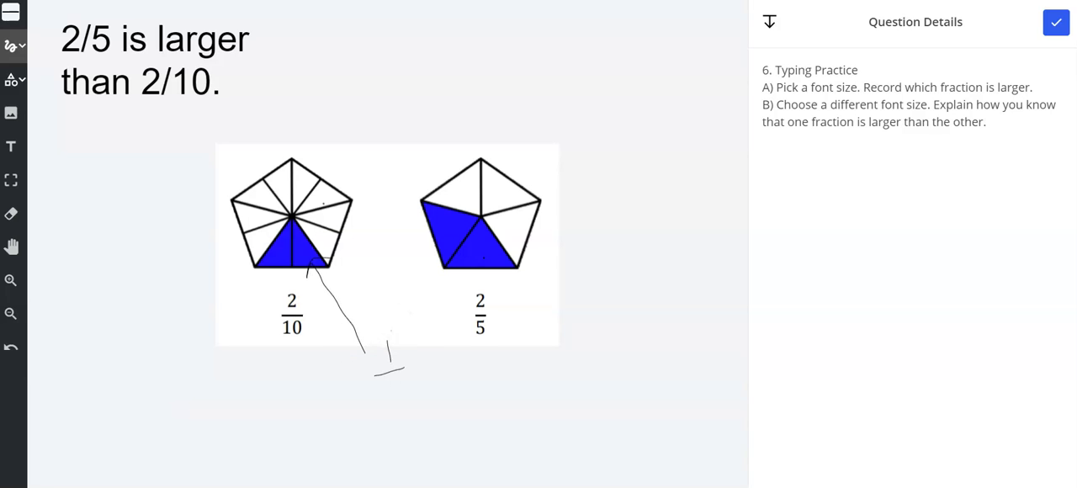
drag(404, 380, 404, 408)
drag(412, 382, 410, 384)
mouse_move(589, 334)
mouse_down()
mouse_move(510, 282)
mouse_move(510, 253)
mouse_up()
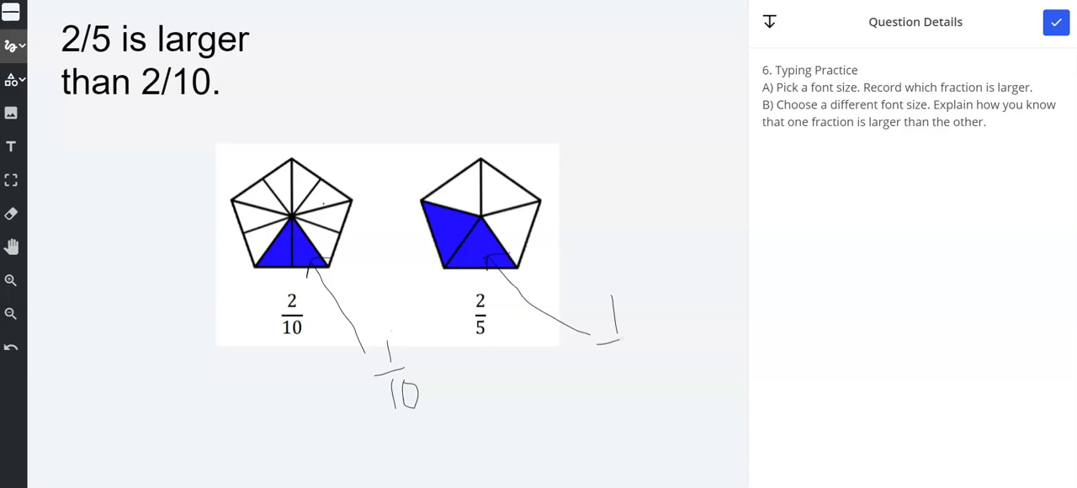
drag(622, 353, 630, 392)
Circle both pentagons and the handwritten denominators 10 and 5, with an arrow pointing at the 10
mouse_move(328, 148)
mouse_down()
mouse_move(198, 192)
mouse_move(331, 286)
mouse_move(311, 140)
mouse_up()
mouse_move(383, 425)
mouse_down()
mouse_move(434, 385)
mouse_move(374, 419)
mouse_move(432, 389)
mouse_up()
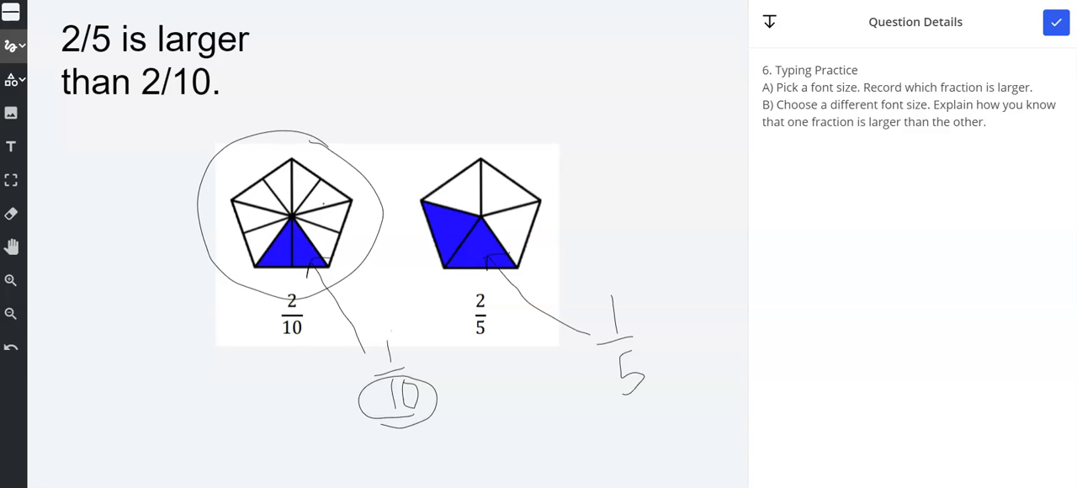
mouse_move(276, 424)
mouse_down()
mouse_move(335, 391)
mouse_move(327, 424)
mouse_up()
mouse_move(538, 135)
mouse_down()
mouse_move(407, 252)
mouse_move(600, 191)
mouse_move(545, 143)
mouse_up()
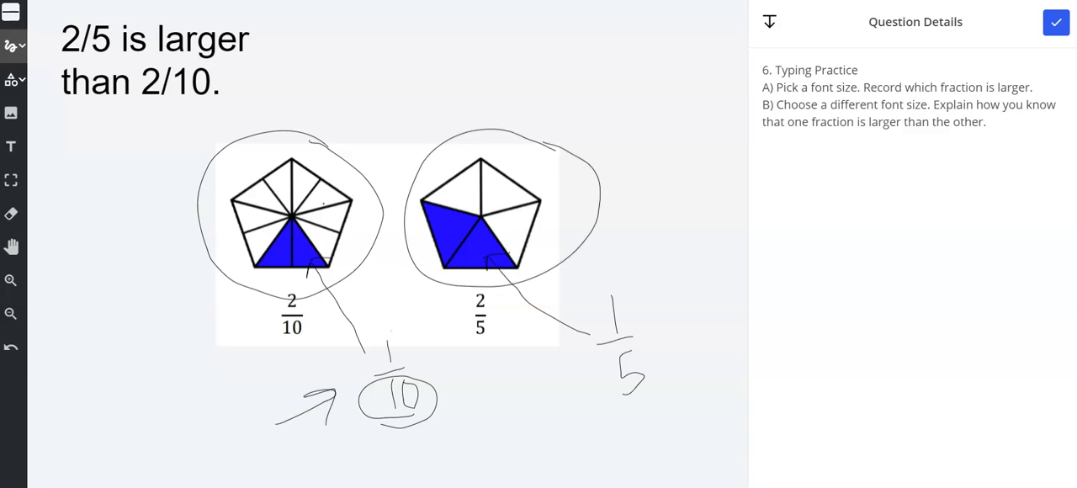
drag(614, 347, 649, 341)
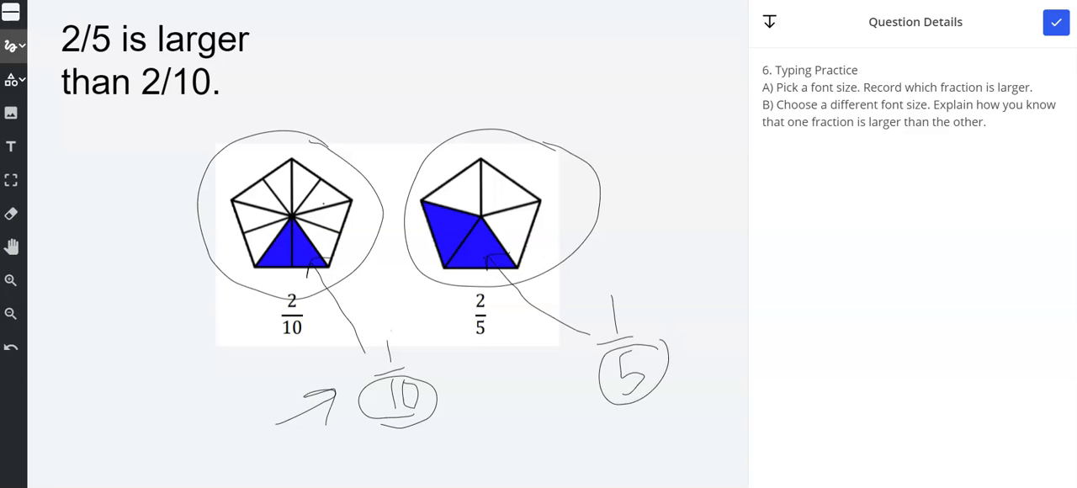
Retrace the arrow to the shaded fifth, and emphasize the handwritten 1/10 with a circled numerator and more arrows at its denominator
mouse_move(594, 340)
mouse_down()
mouse_move(484, 288)
mouse_move(484, 269)
mouse_up()
drag(495, 432, 455, 415)
drag(477, 407, 457, 438)
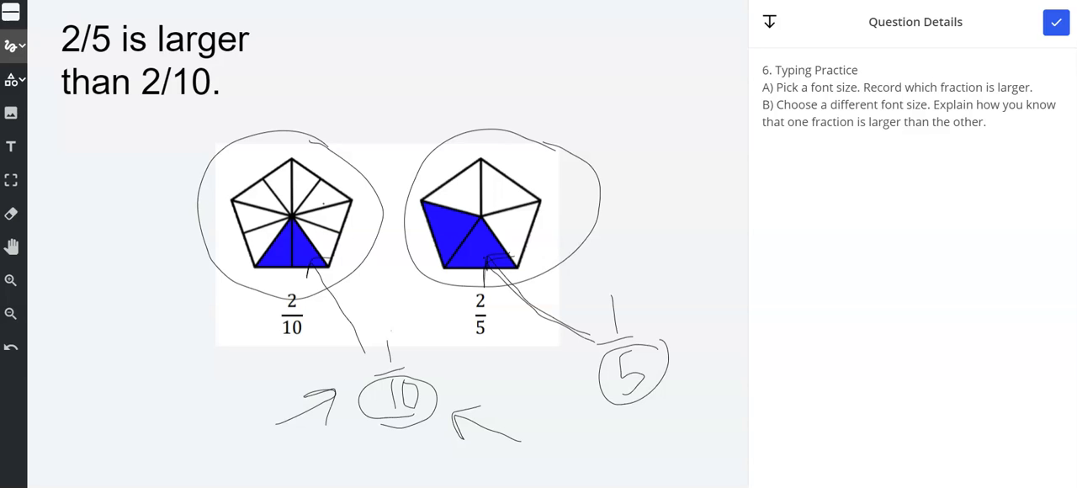
mouse_move(408, 320)
mouse_down()
mouse_move(412, 359)
mouse_move(407, 319)
mouse_up()
mouse_move(525, 440)
mouse_down()
mouse_move(456, 416)
mouse_move(465, 452)
mouse_up()
drag(454, 418, 492, 401)
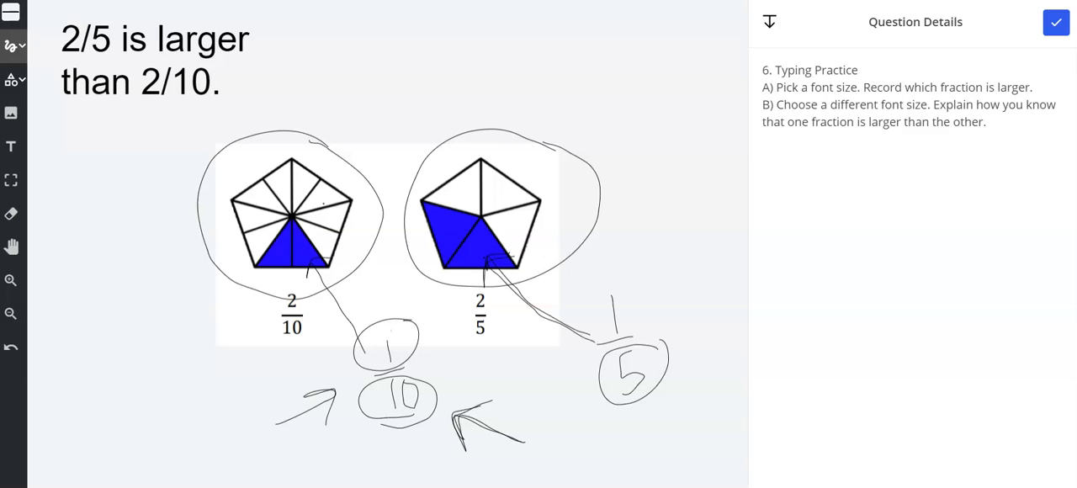
drag(355, 449, 383, 450)
Draw freehand arrows to the other shaded tenth, the circled 5 and the shaded fifth
drag(192, 384, 278, 261)
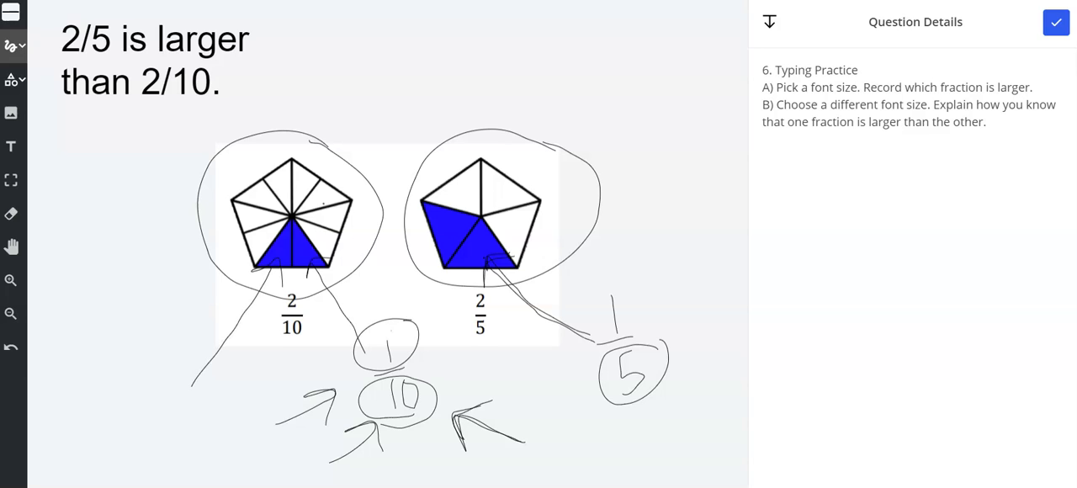
drag(709, 440, 660, 399)
drag(661, 437, 673, 402)
mouse_move(688, 336)
mouse_down()
mouse_move(540, 273)
mouse_move(509, 281)
mouse_up()
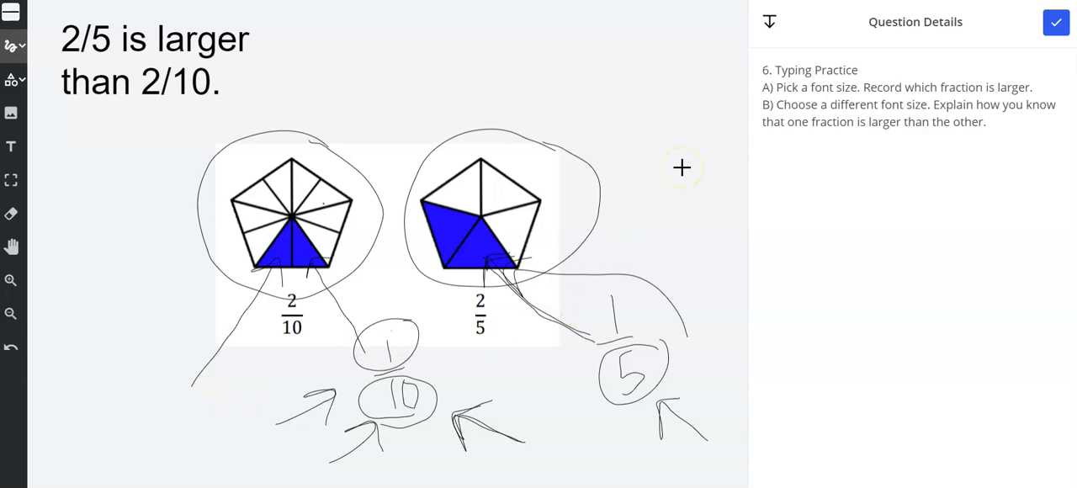
Collapse the question details and set the Text tool to the third line thickness for a larger font
click(768, 25)
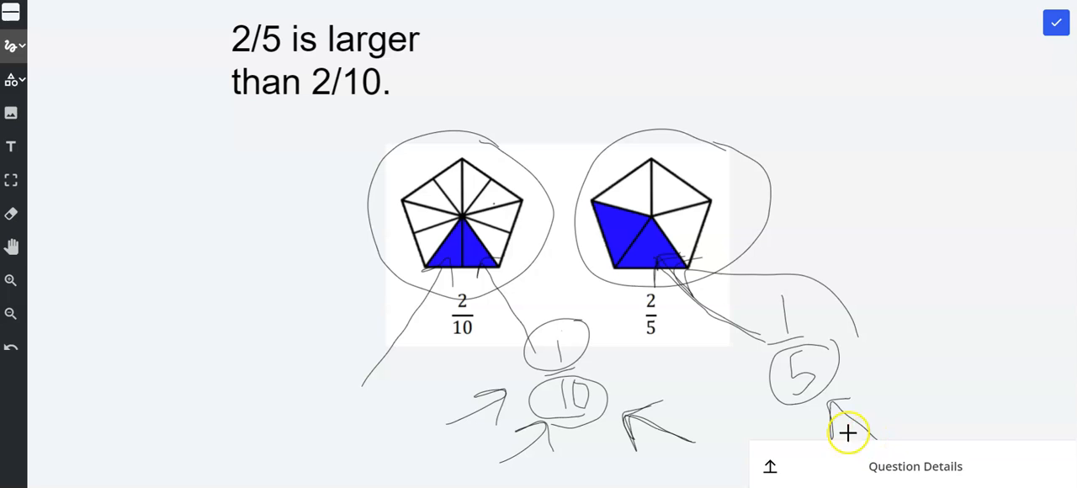
click(13, 148)
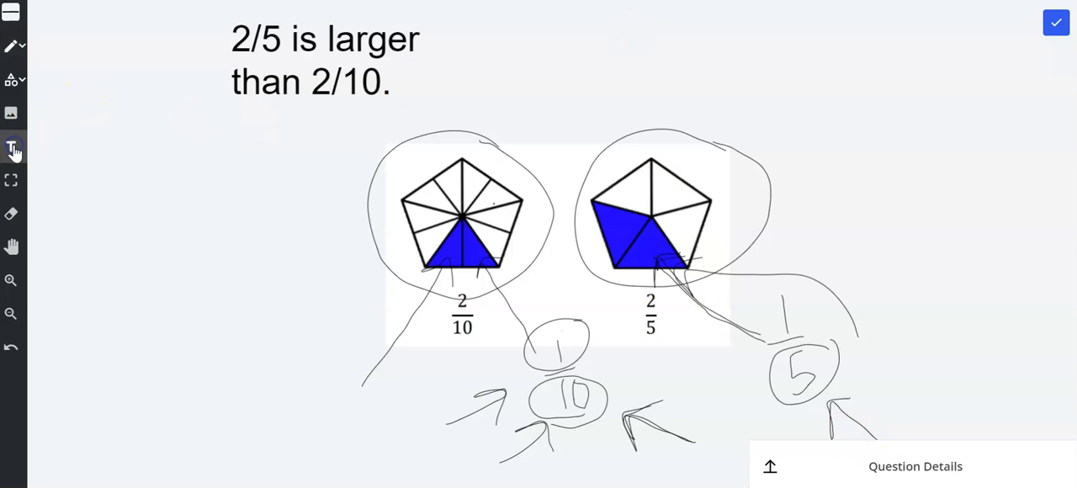
click(9, 15)
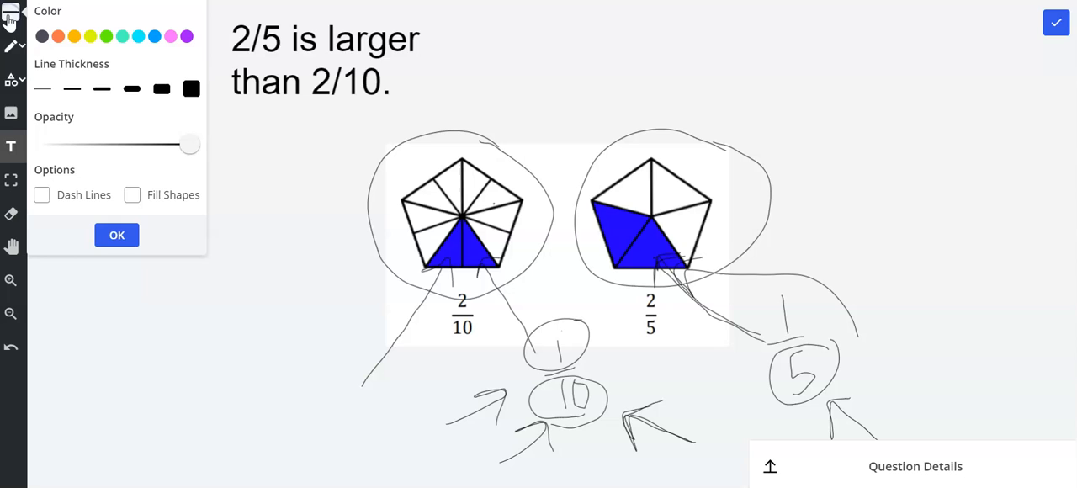
click(103, 90)
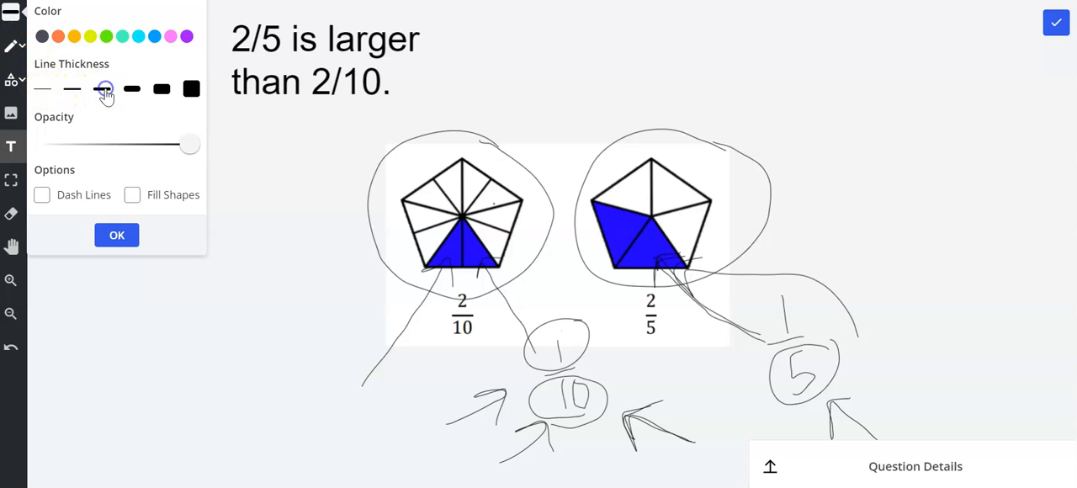
click(116, 234)
Start a text block above the fifths pentagon reading "The unit fraction 1/5" and, on a second line, "is larger than the unit"
click(662, 51)
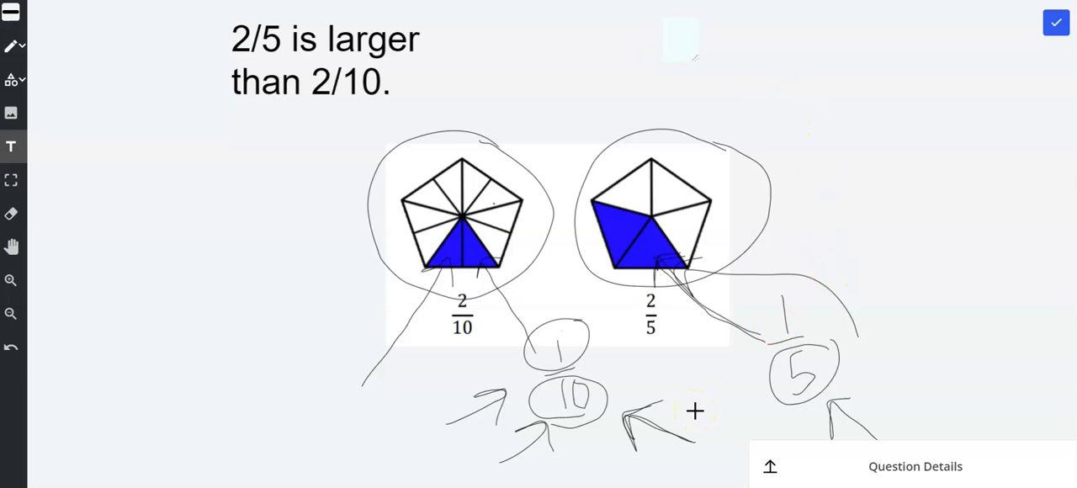
text(The unit fr)
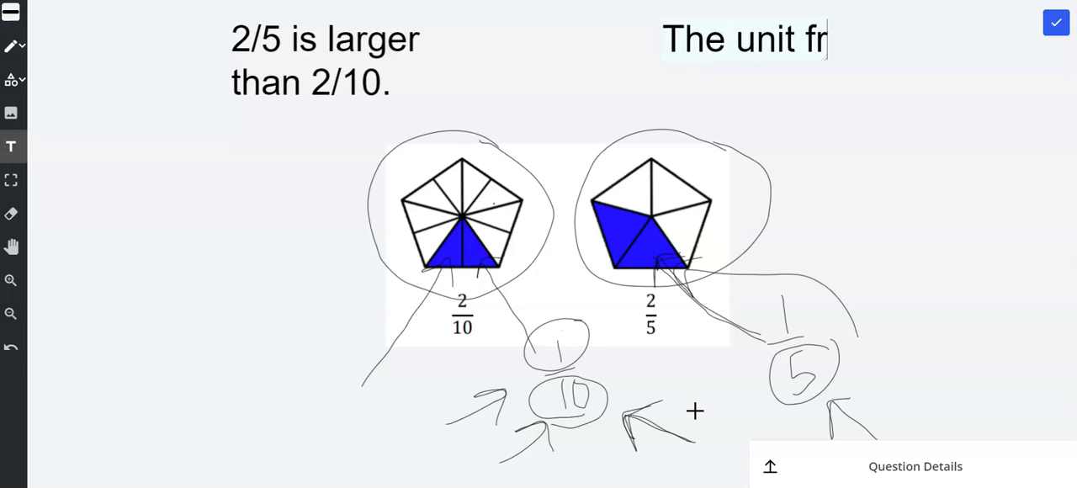
text(action 1/5)
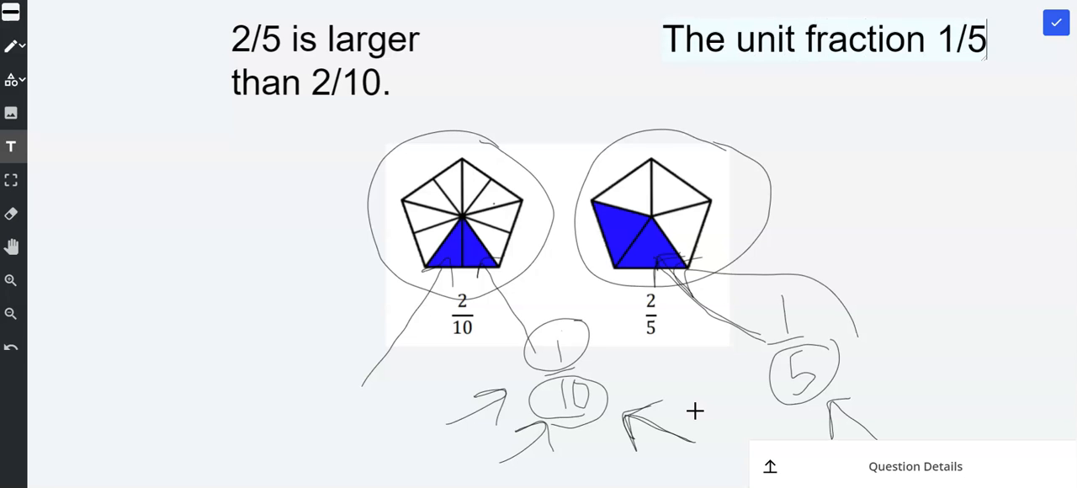
key(Return)
text(is larger than)
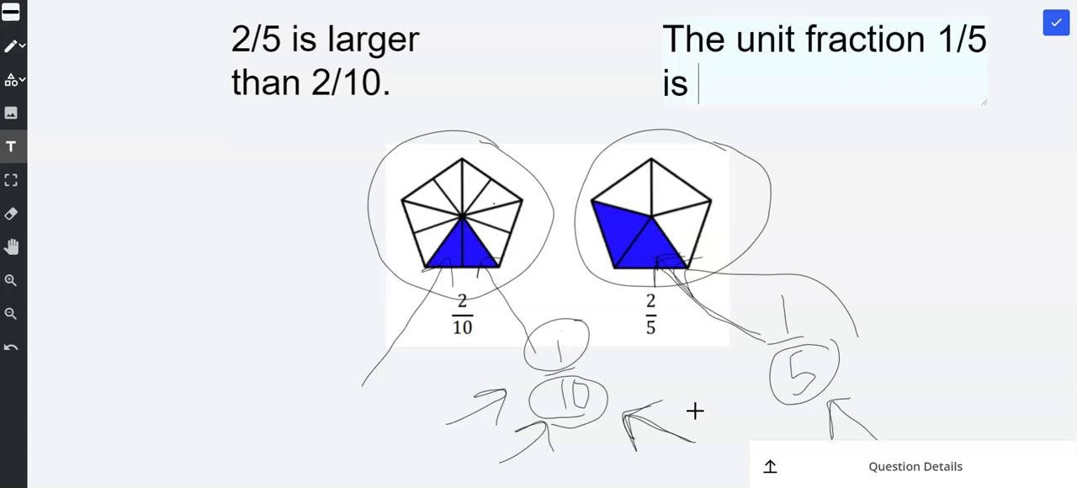
text( the unit)
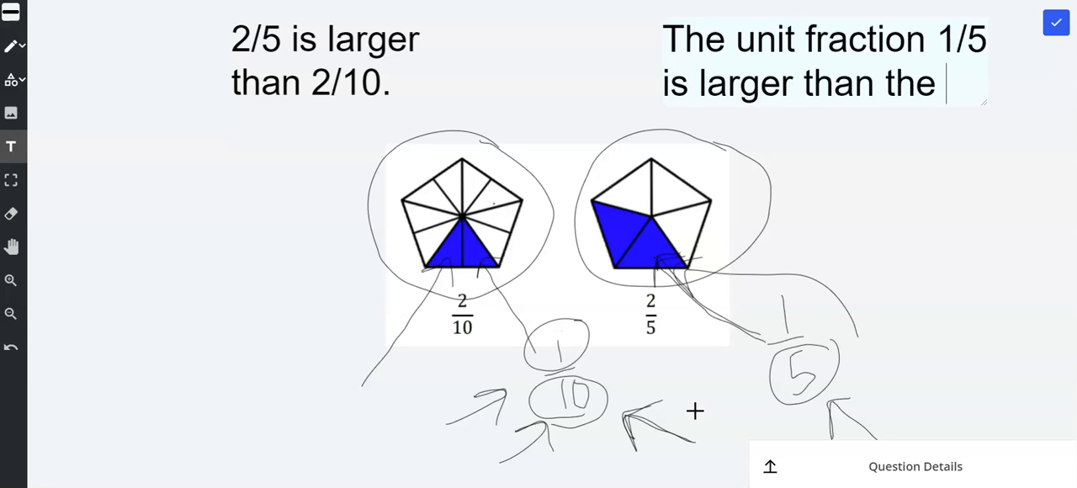
Continue the explanation on a third line with "fraction 1/10. If we have"
key(Return)
text(fractio n)
key(BackSpace)
key(BackSpace)
text(n)
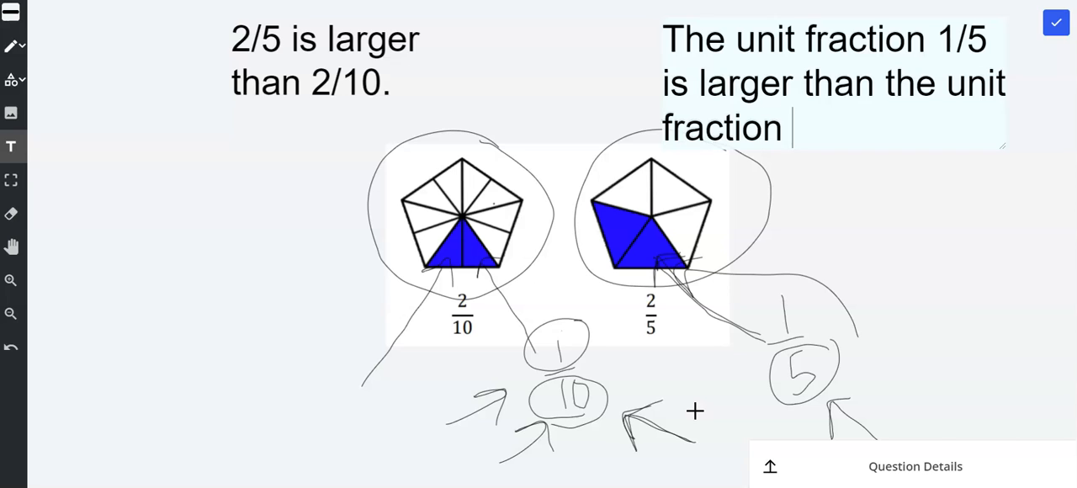
text( 1/10.)
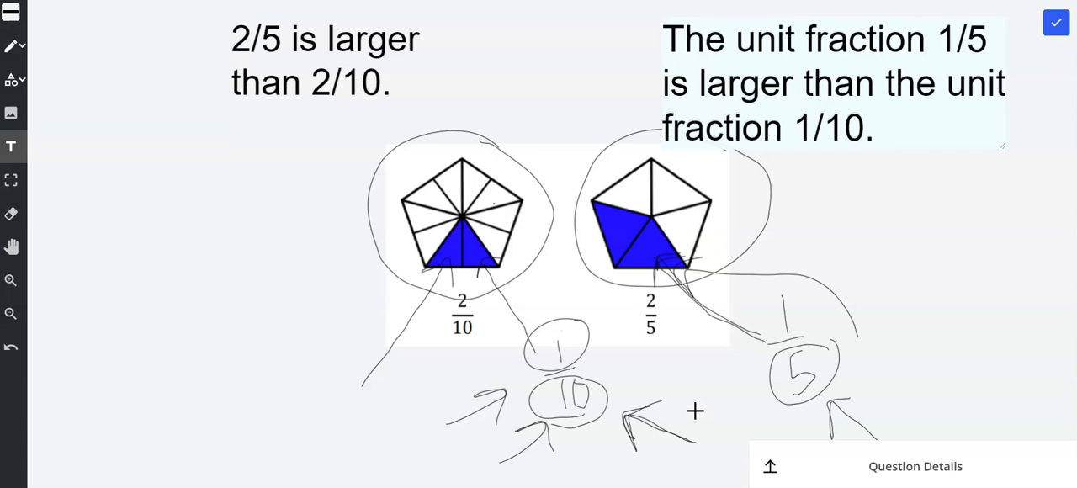
text(we have)
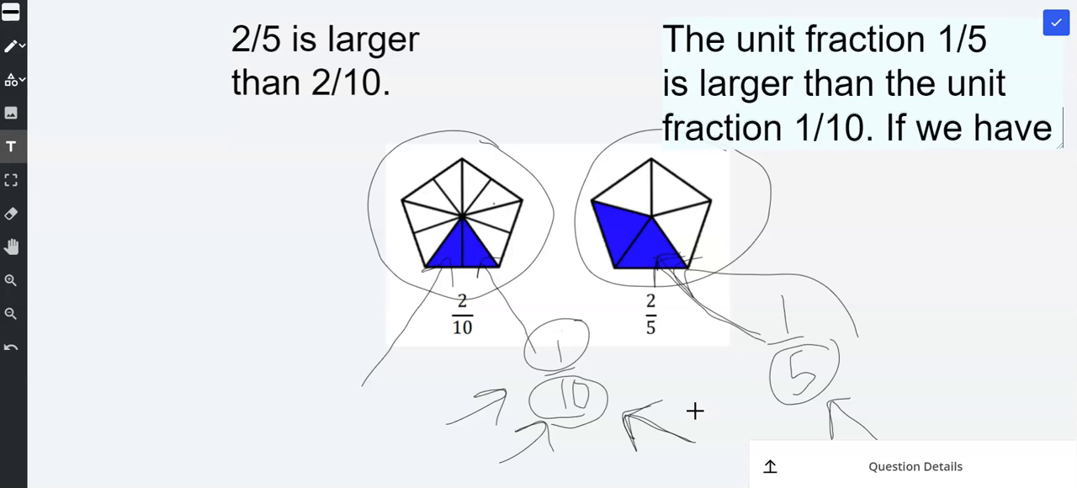
click(711, 407)
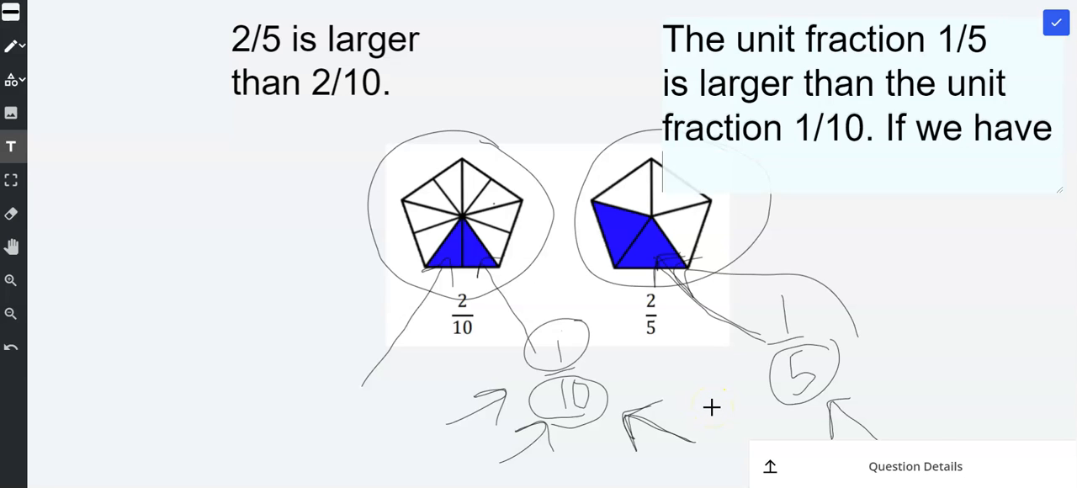
Start a second text block beside the fifths pentagon reading "the same number" and, on a second line, "of each (2), then"
click(741, 224)
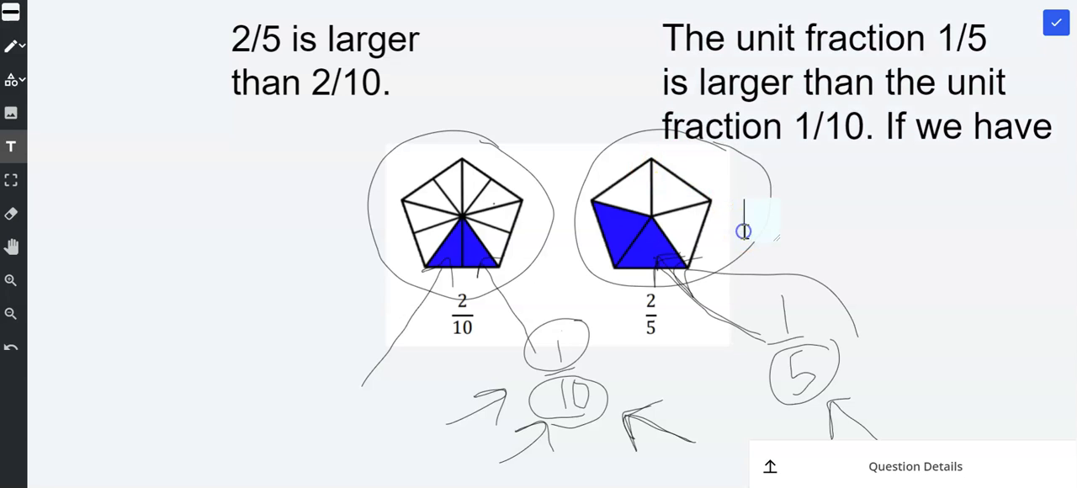
click(750, 180)
click(780, 220)
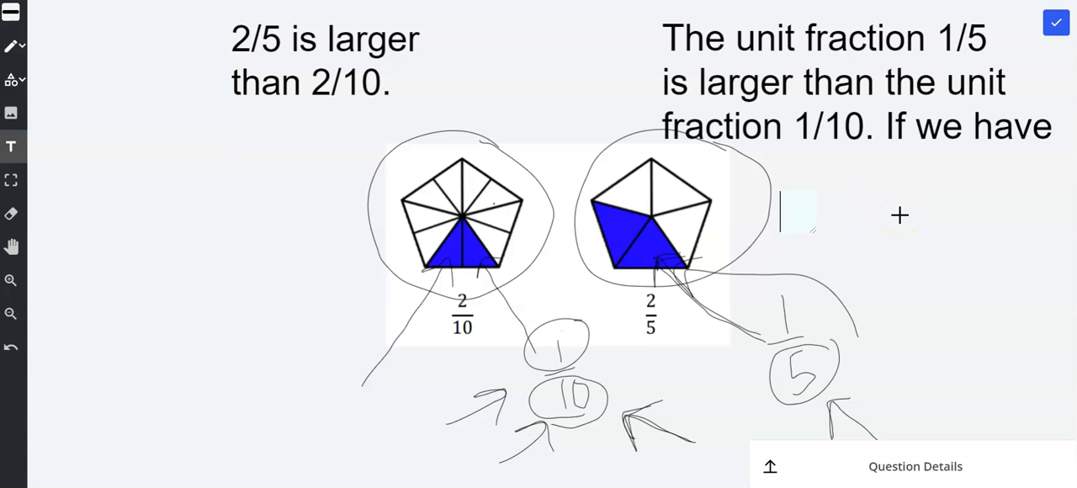
text(the same)
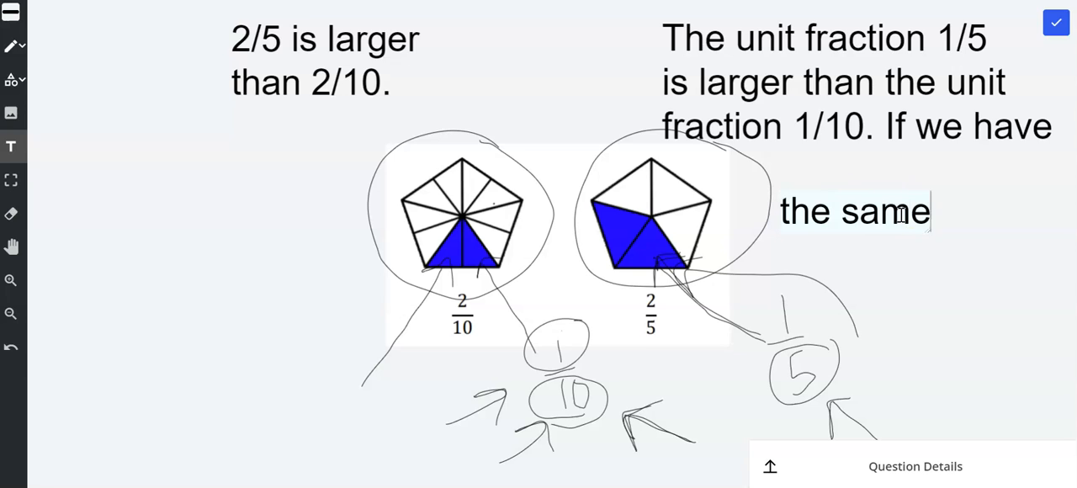
text( number of each)
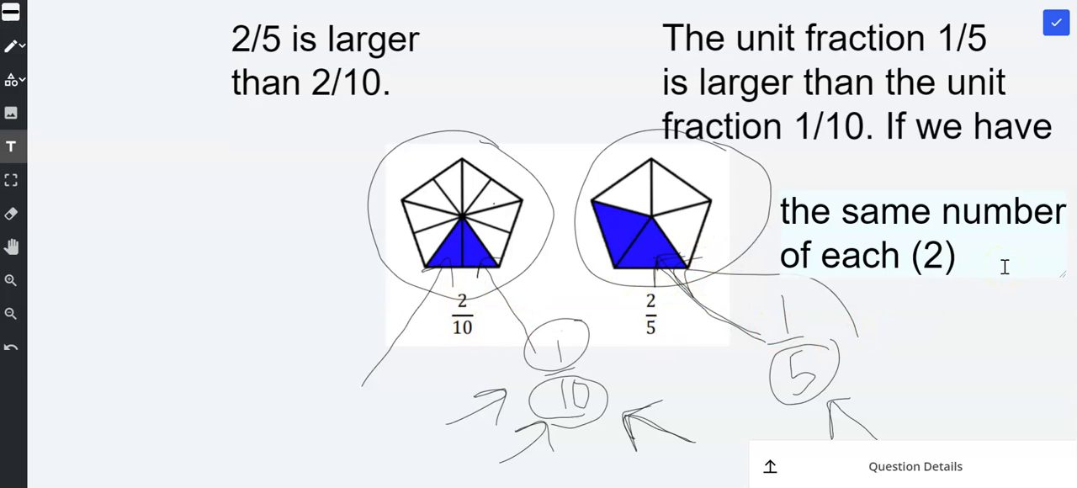
text((2), then)
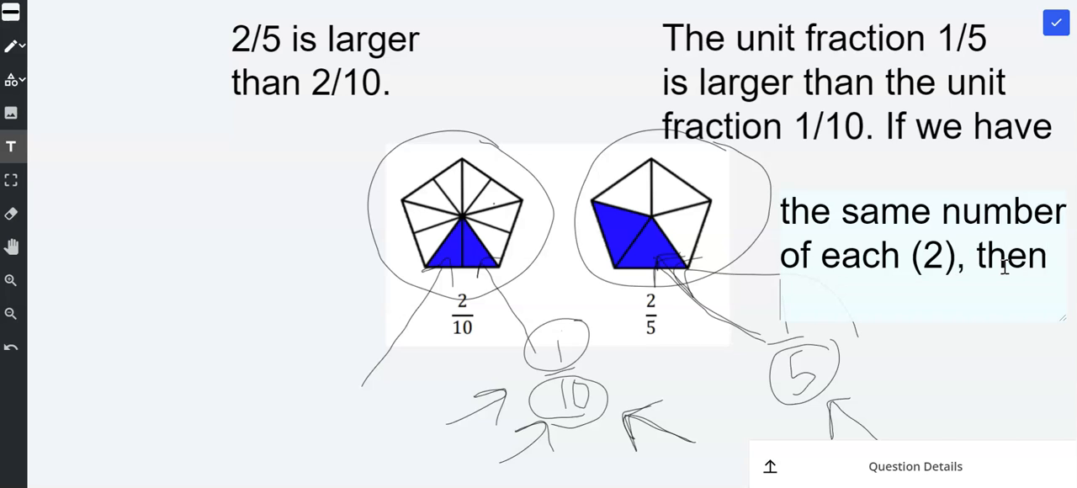
text( the )
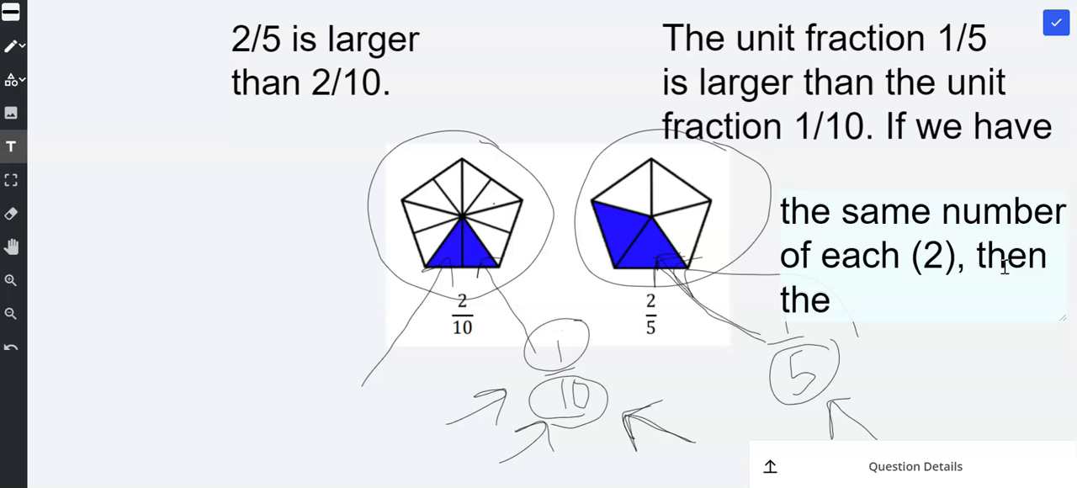
text(fifth)
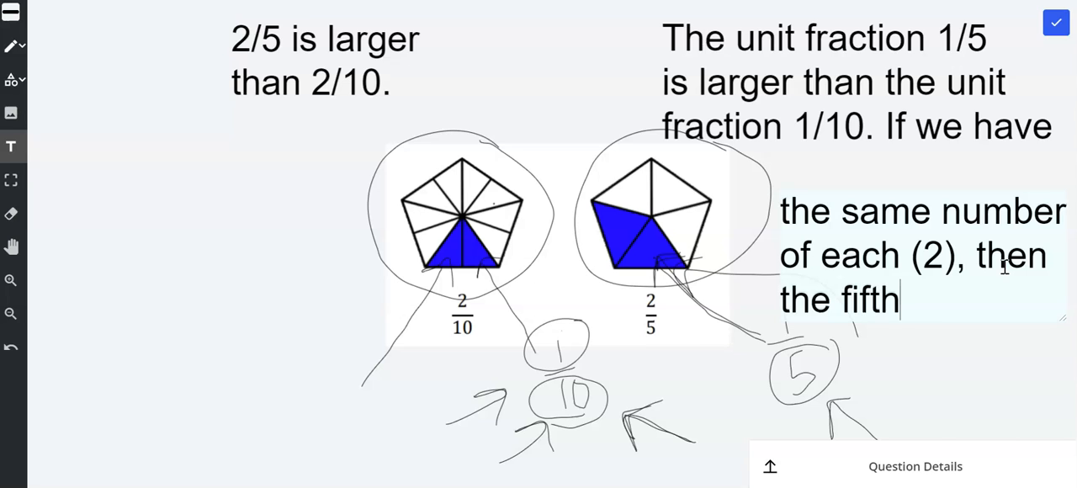
text(s will be la)
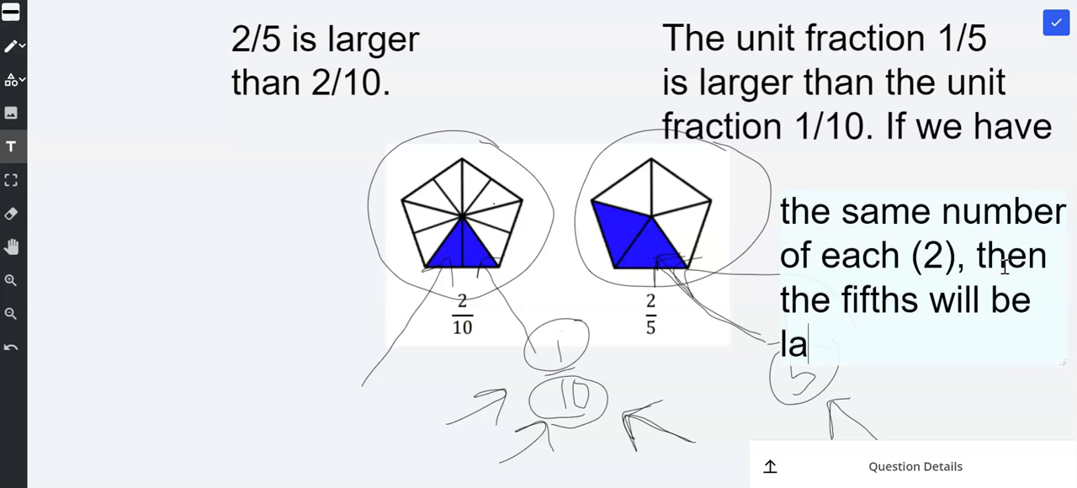
text(rger.)
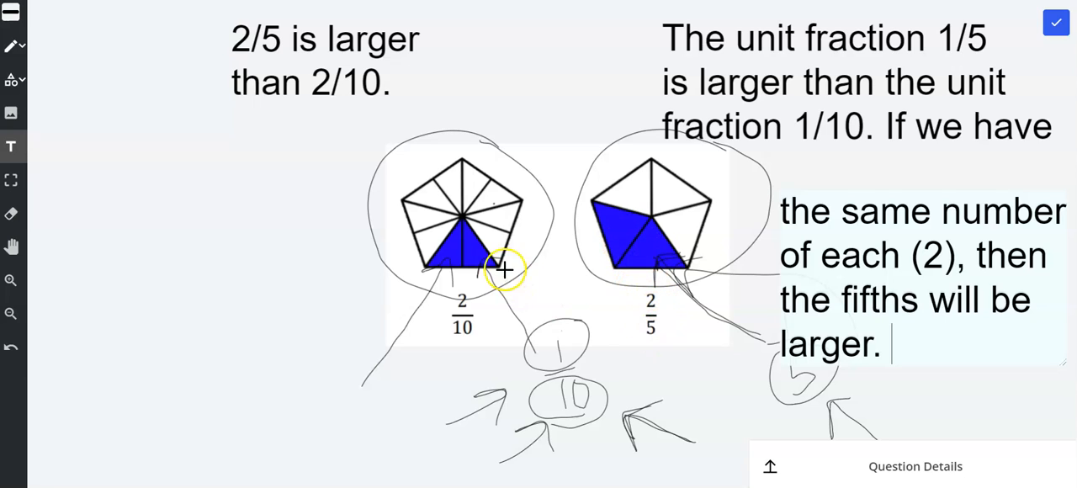
Finish the second text block with the lines "the fifths will be" and "larger."
click(448, 259)
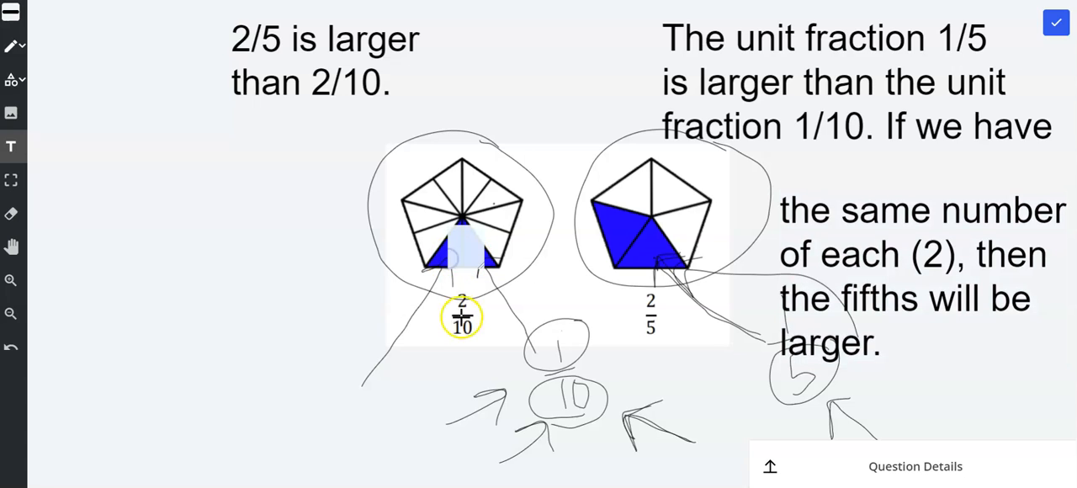
click(484, 281)
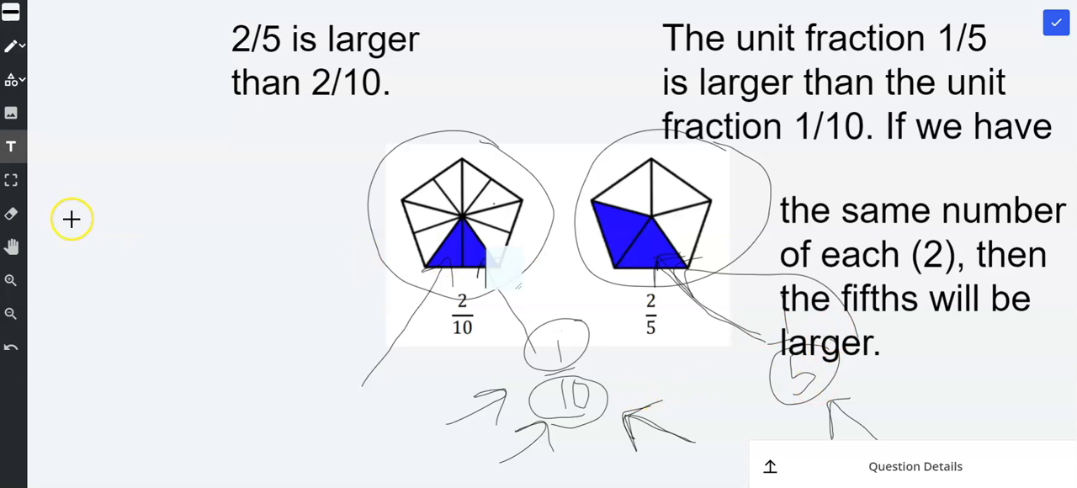
Move the second text block up so it sits directly beneath the line "fraction 1/10. If we have", and deselect it
click(10, 180)
drag(777, 233, 816, 189)
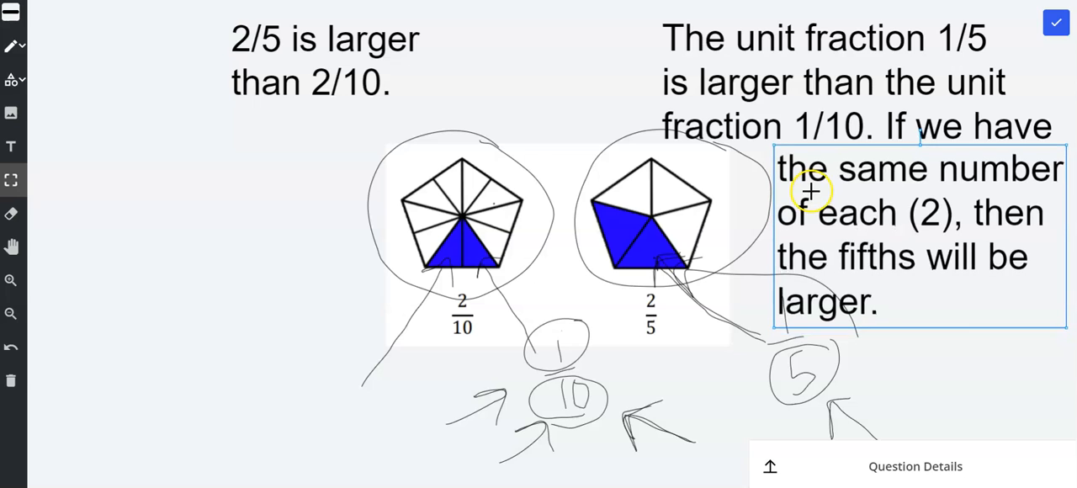
click(955, 348)
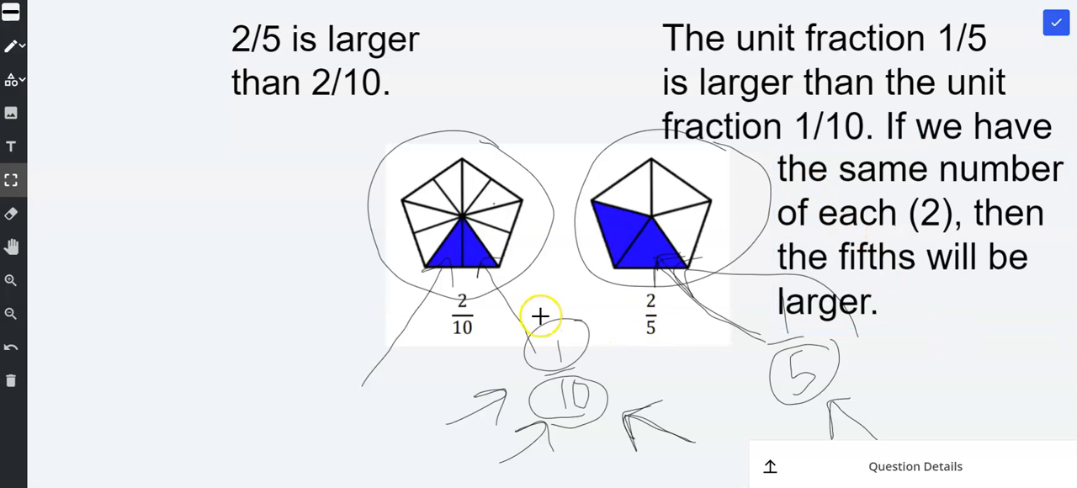